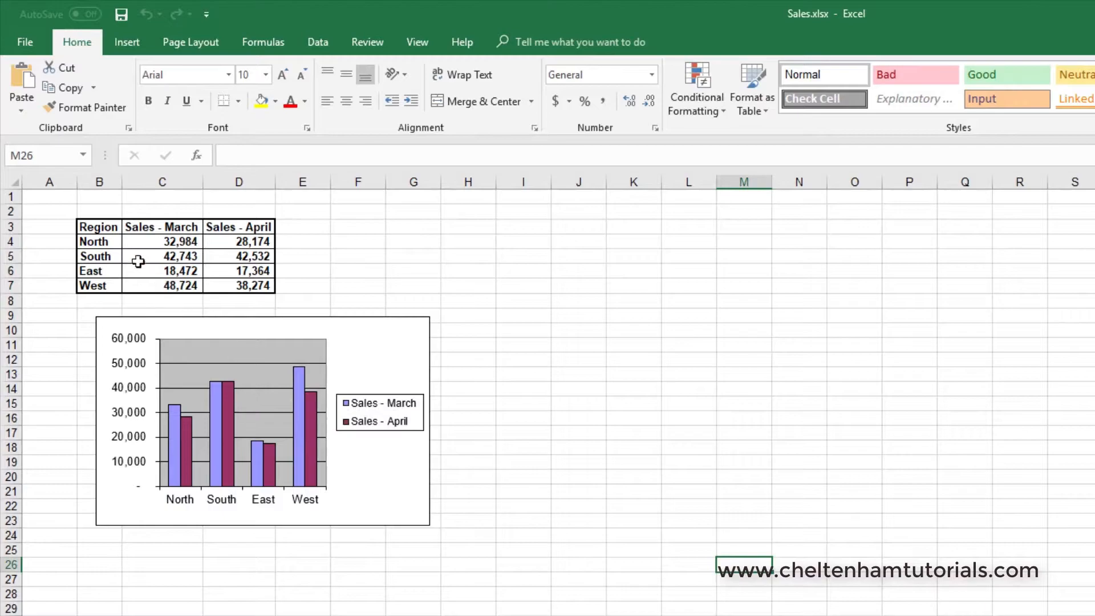
Copy the regional sales table in cells B3:D7 of the Sales.xlsx worksheet
{"action": "left_click", "coordinate": [354, 253]}
{"action": "left_click_drag", "start_coordinate": [90, 222], "coordinate": [237, 285]}
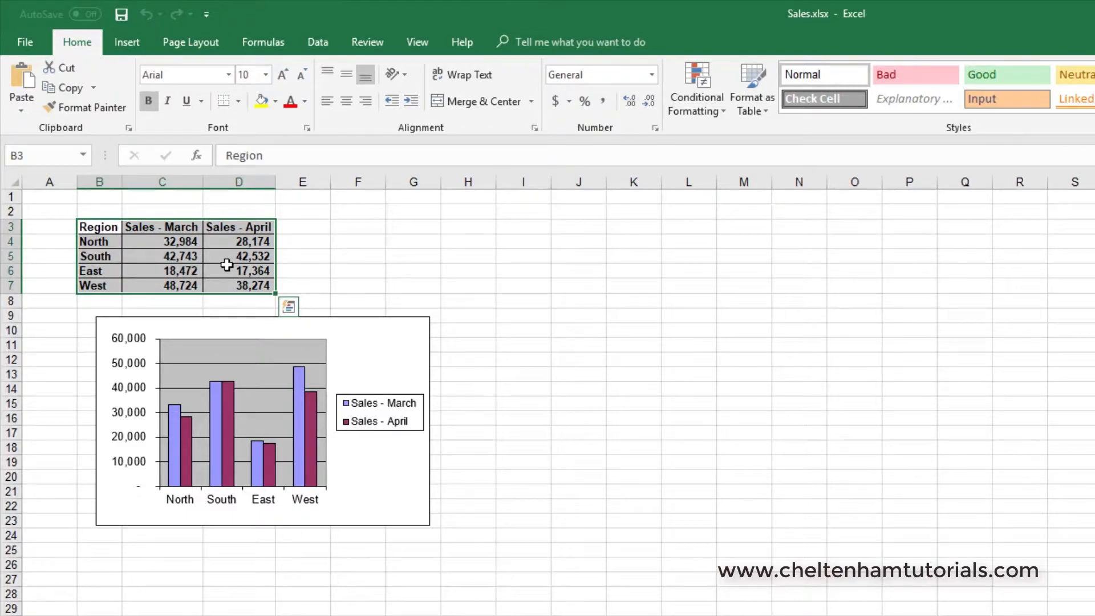
{"action": "key", "text": "ctrl+c"}
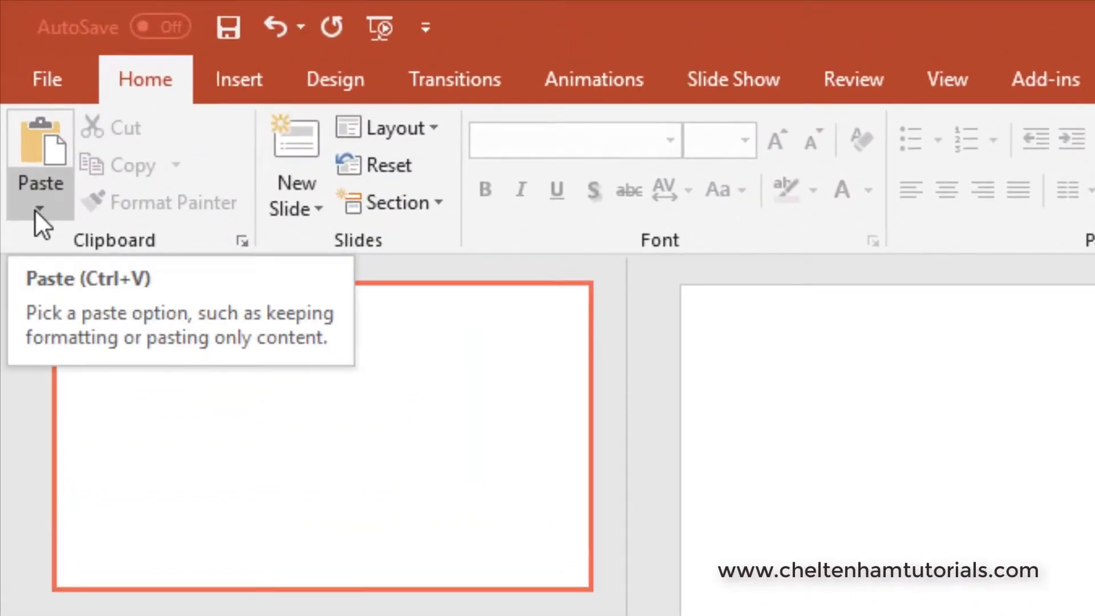
Switch to PowerPoint and paste the copied table onto the blank slide as an embedded Microsoft Excel Worksheet Object using Paste Special
{"action": "left_click", "coordinate": [37, 209]}
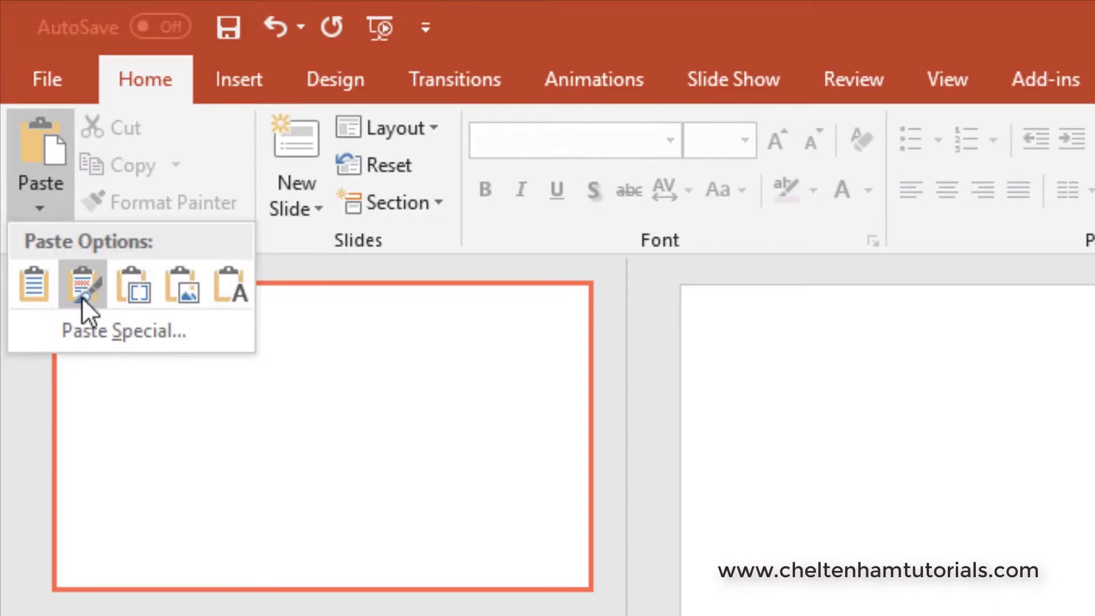
{"action": "left_click", "coordinate": [109, 333]}
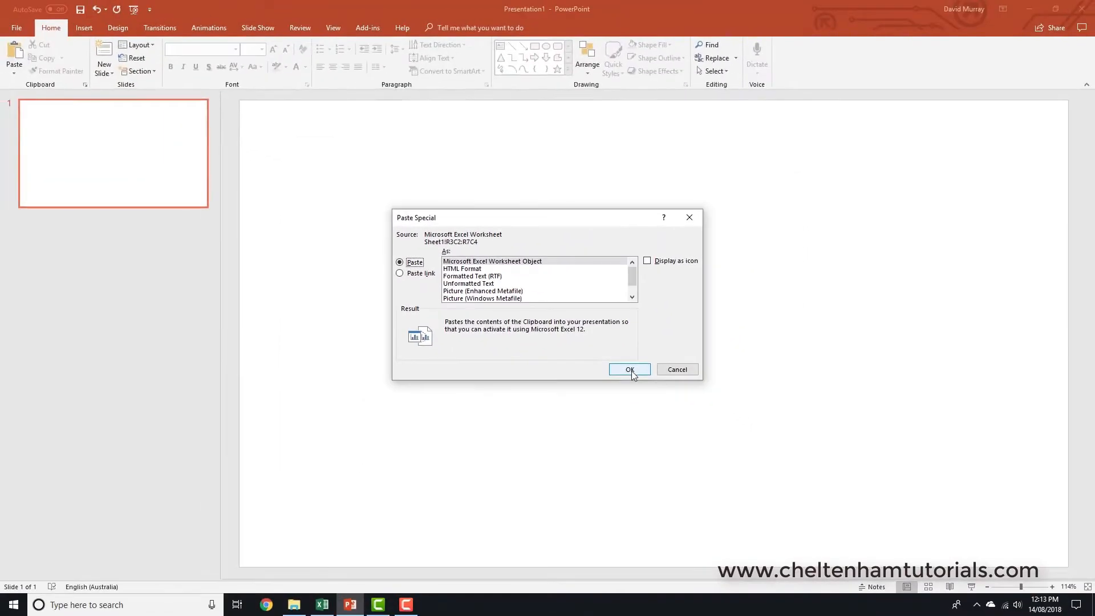
{"action": "left_click", "coordinate": [629, 369]}
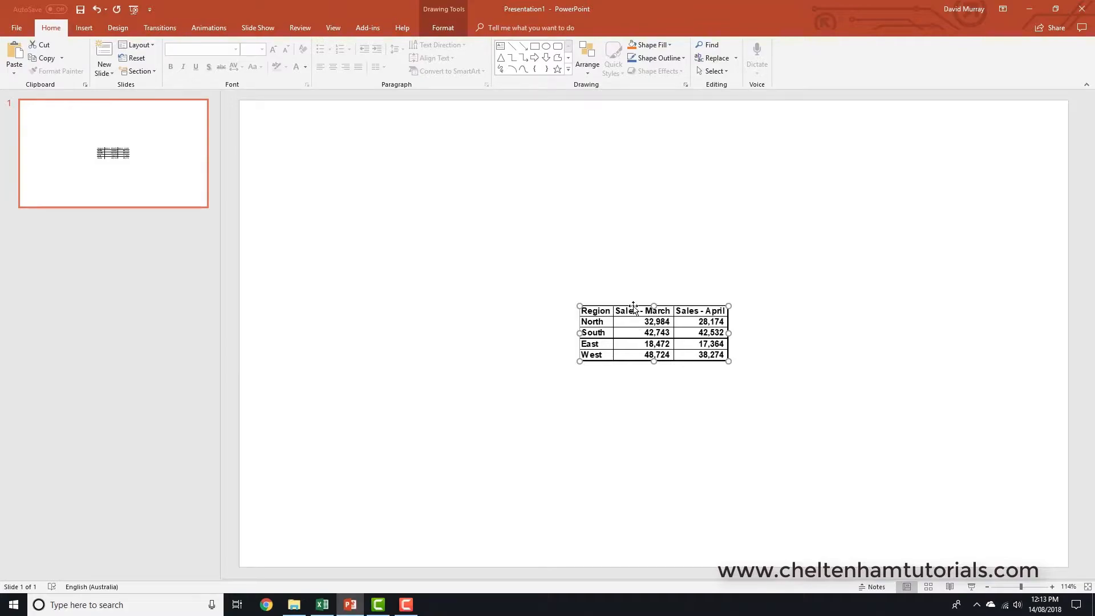
{"action": "left_click", "coordinate": [846, 292]}
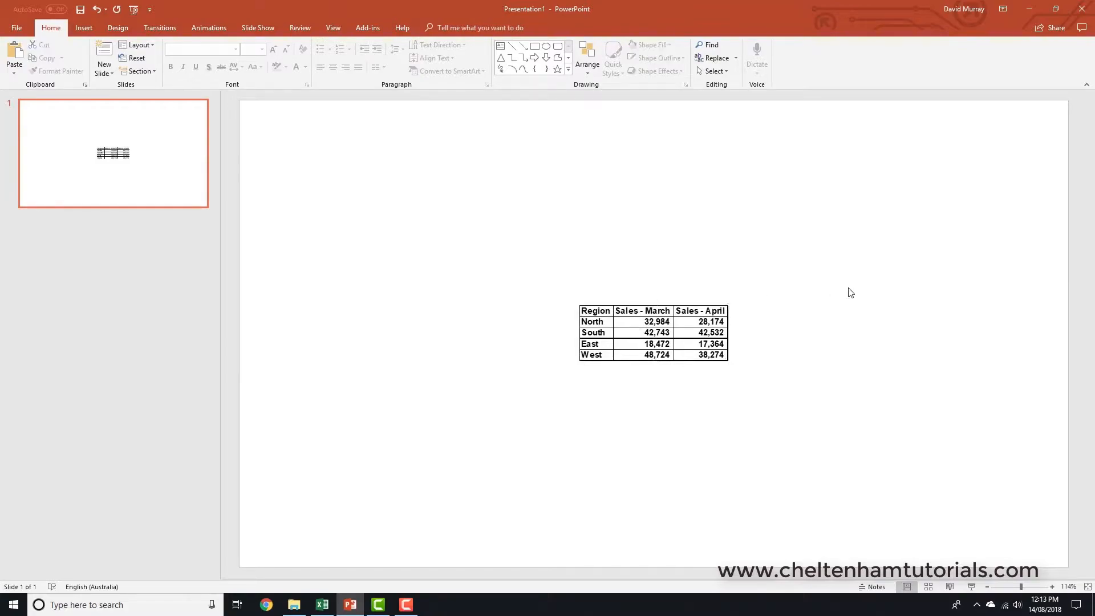
Save the presentation as test 44 in the PowerPoint 365 Foundation folder under Documents
{"action": "left_click", "coordinate": [81, 10]}
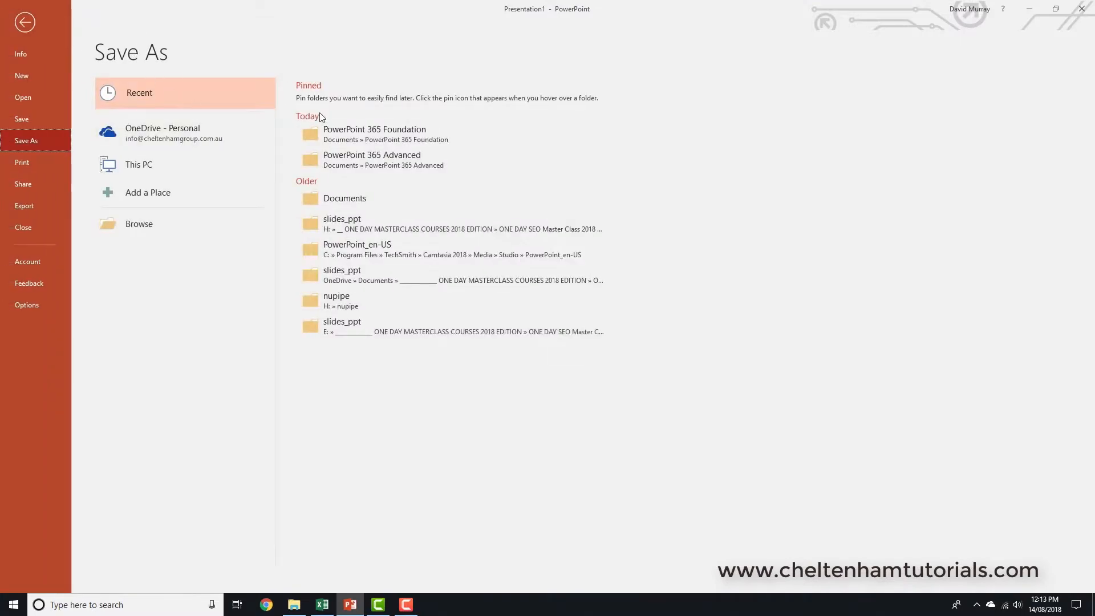
{"action": "left_click", "coordinate": [344, 134]}
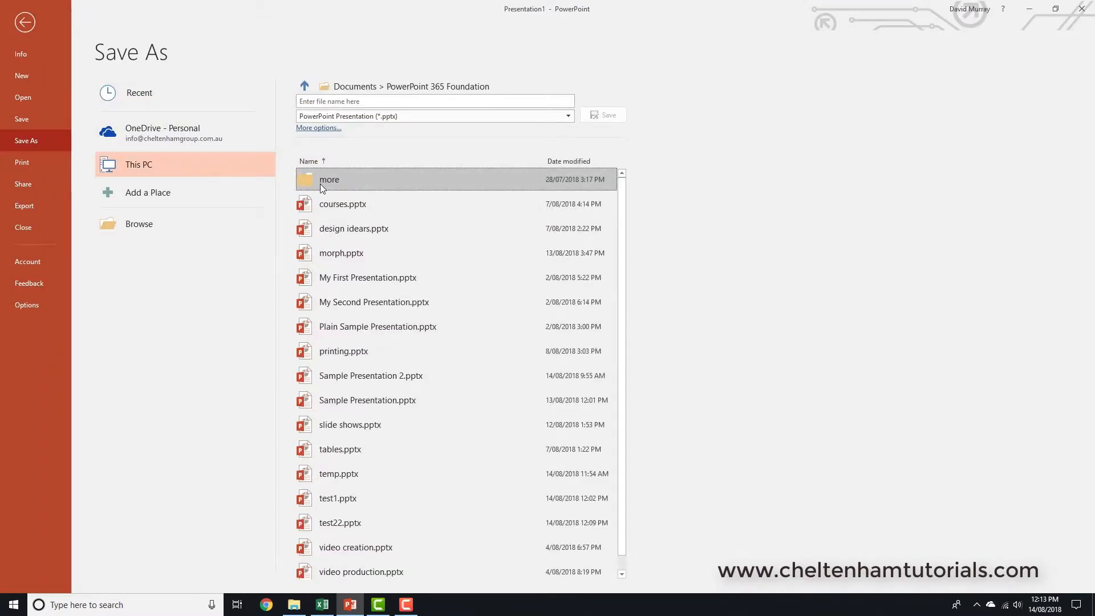
{"action": "left_click", "coordinate": [330, 102]}
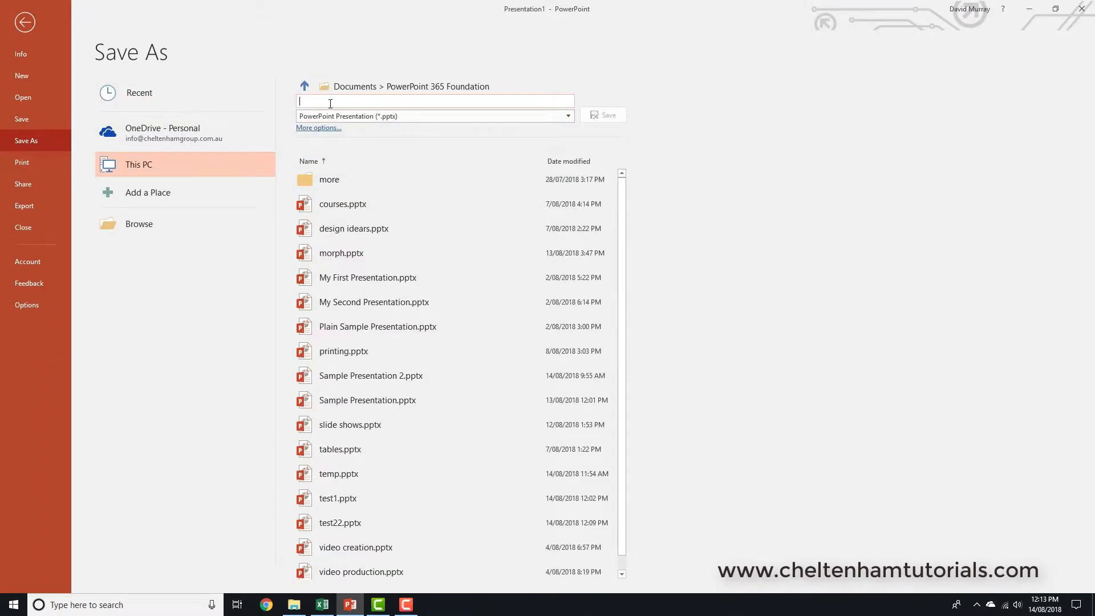
{"action": "type", "text": "test 44"}
{"action": "key", "text": "Return"}
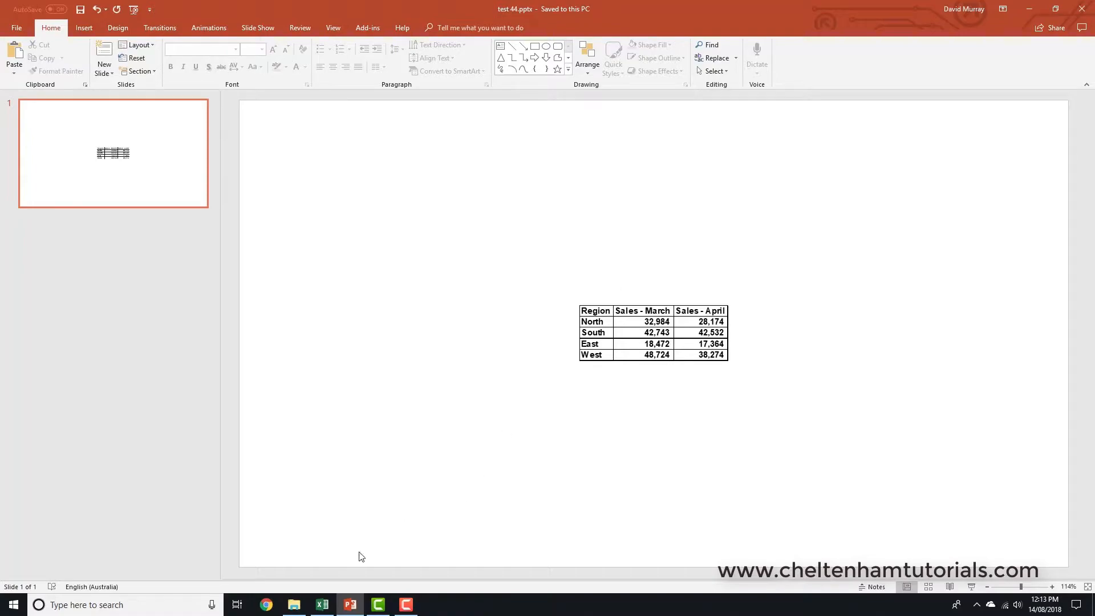
Switch to Excel and close the Sales.xlsx workbook
{"action": "left_click", "coordinate": [323, 604]}
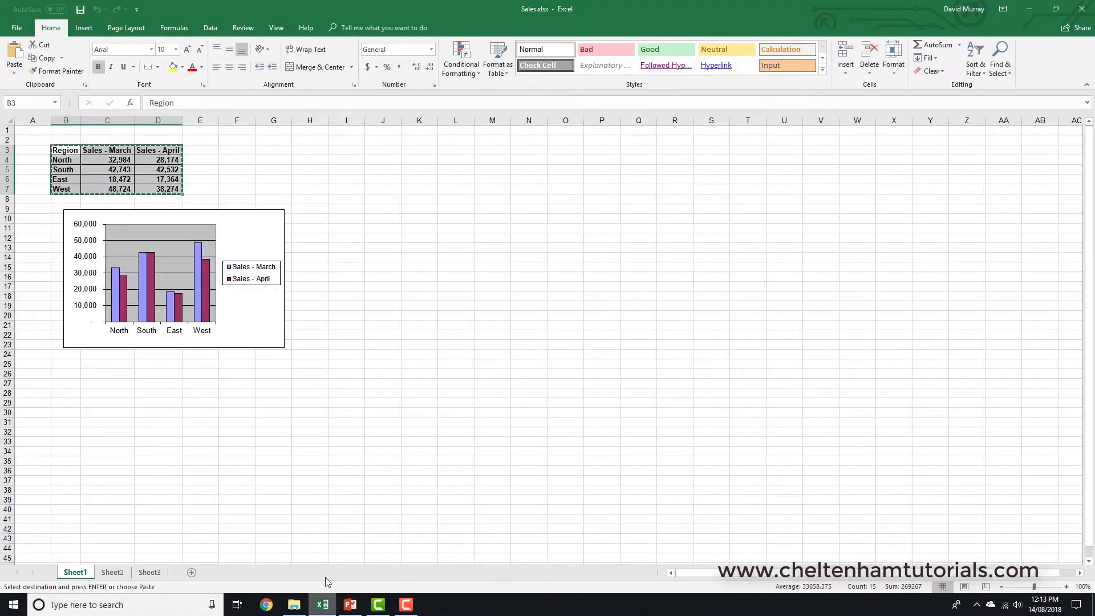
{"action": "left_click", "coordinate": [381, 197]}
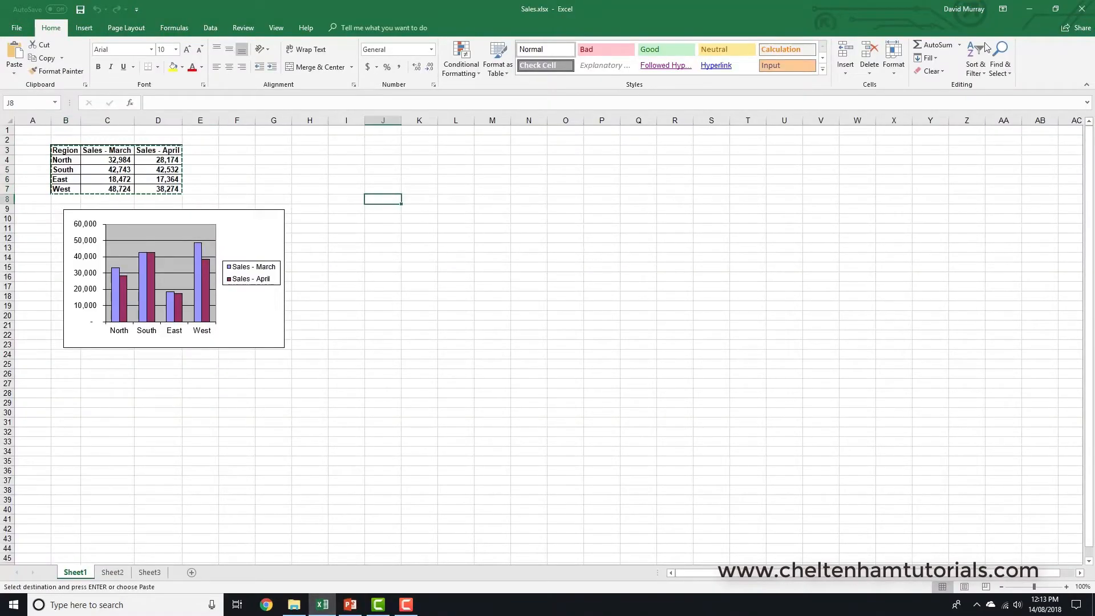
{"action": "left_click", "coordinate": [1086, 12]}
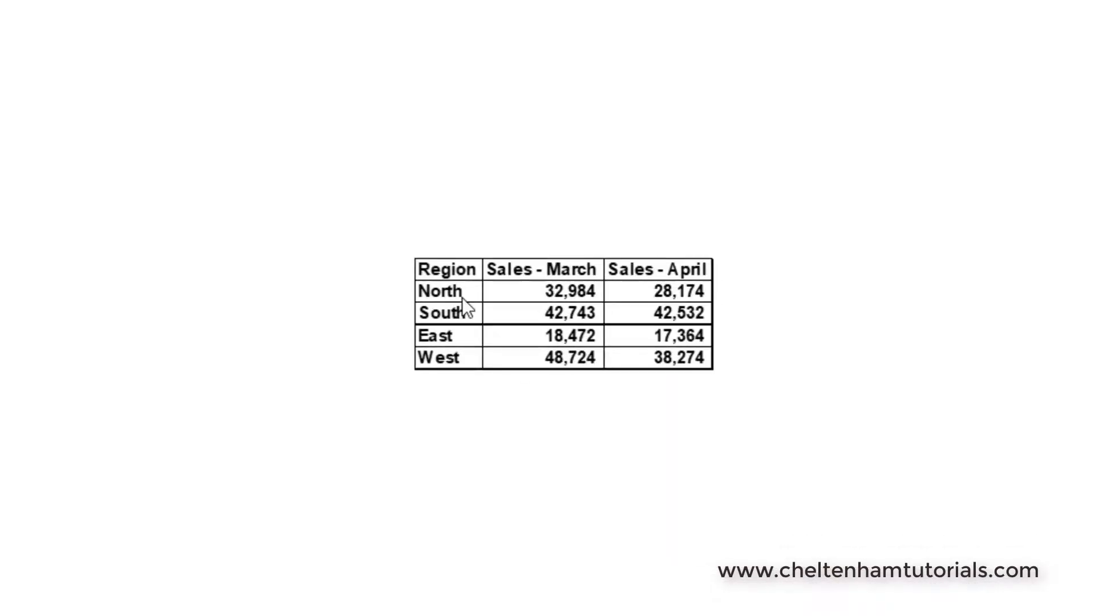
Set North's March sales to 999 inside the embedded worksheet on the slide and leave in-place editing
{"action": "left_click", "coordinate": [596, 321]}
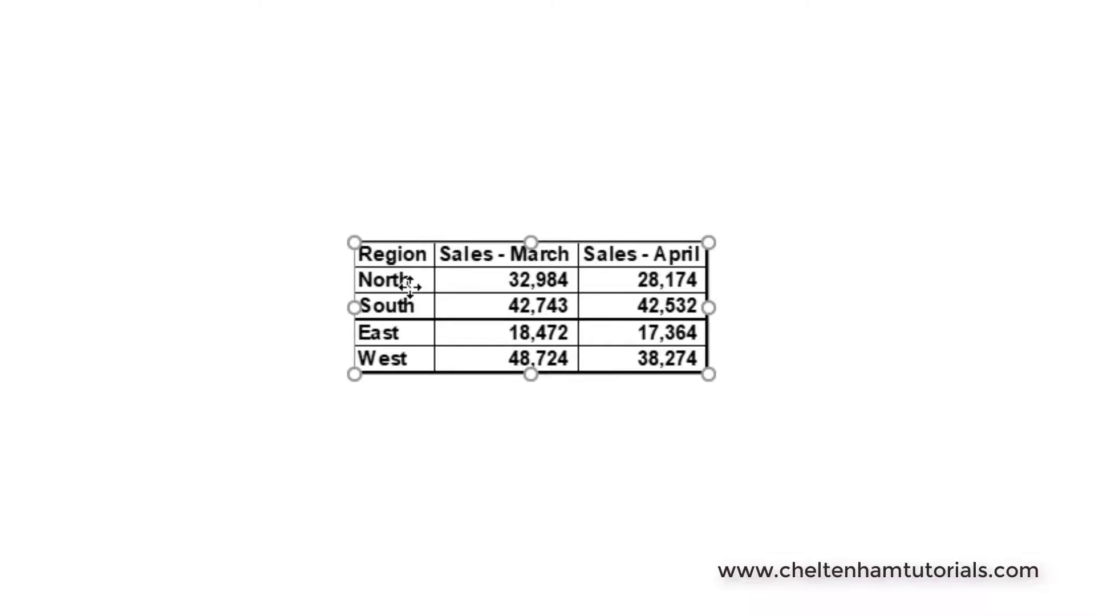
{"action": "double_click", "coordinate": [446, 274]}
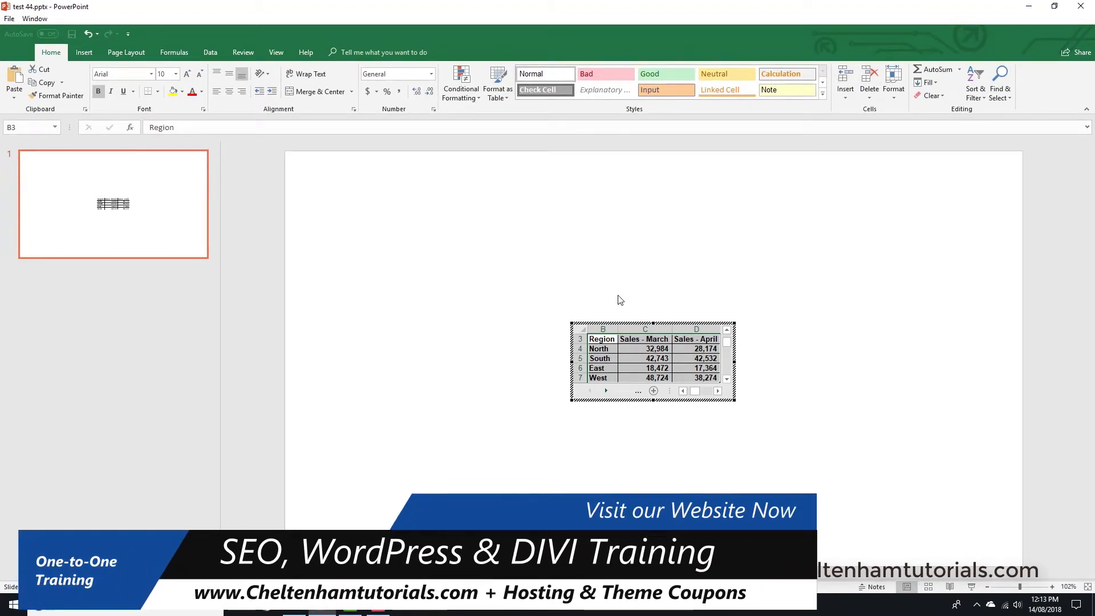
{"action": "left_click", "coordinate": [641, 350]}
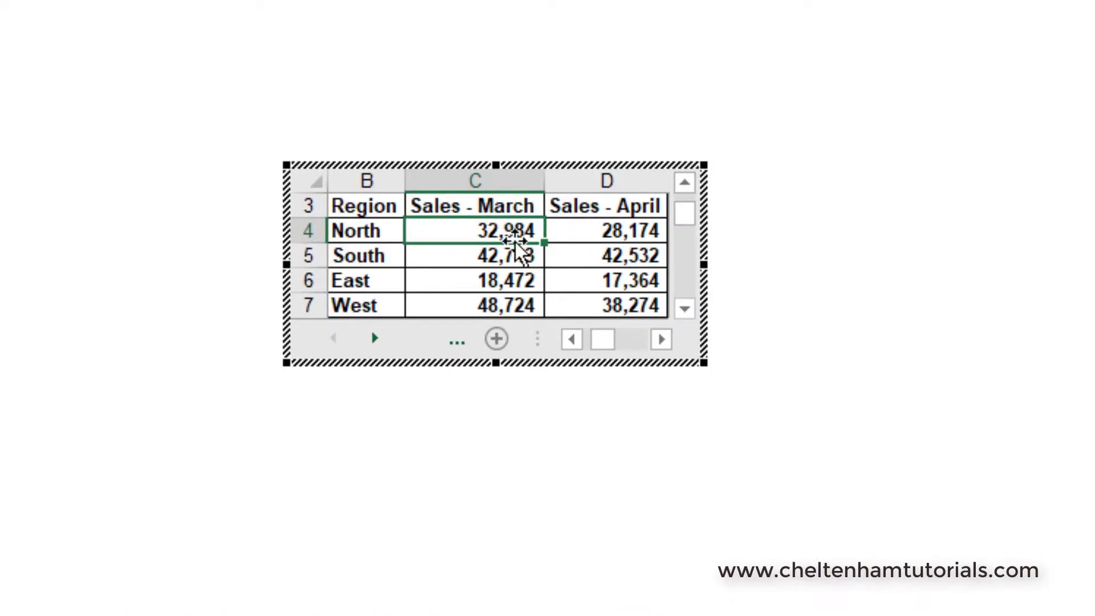
{"action": "type", "text": "999"}
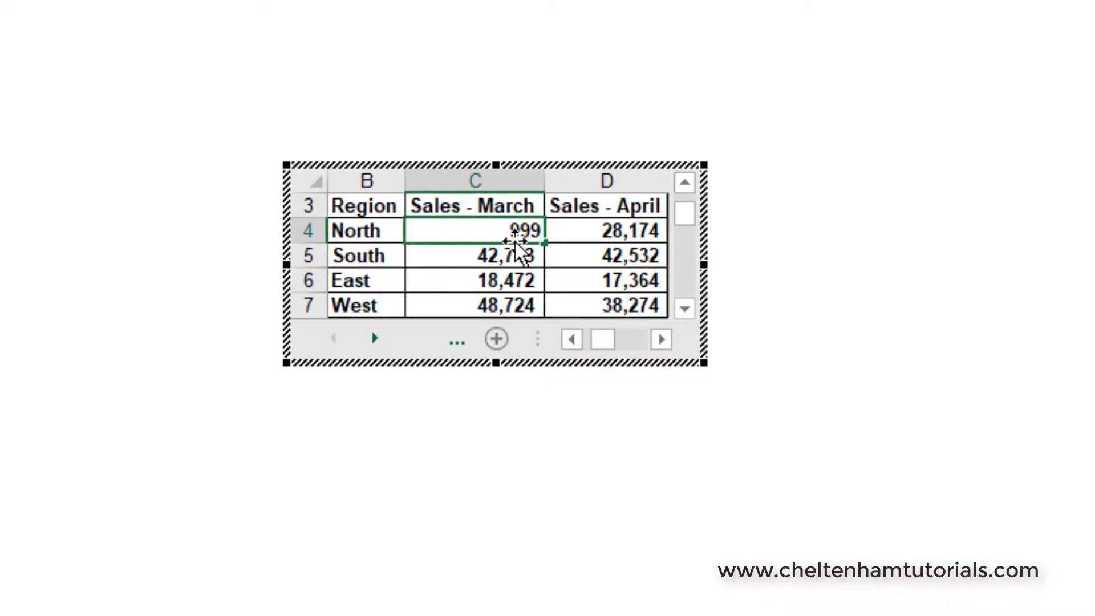
{"action": "key", "text": "Return"}
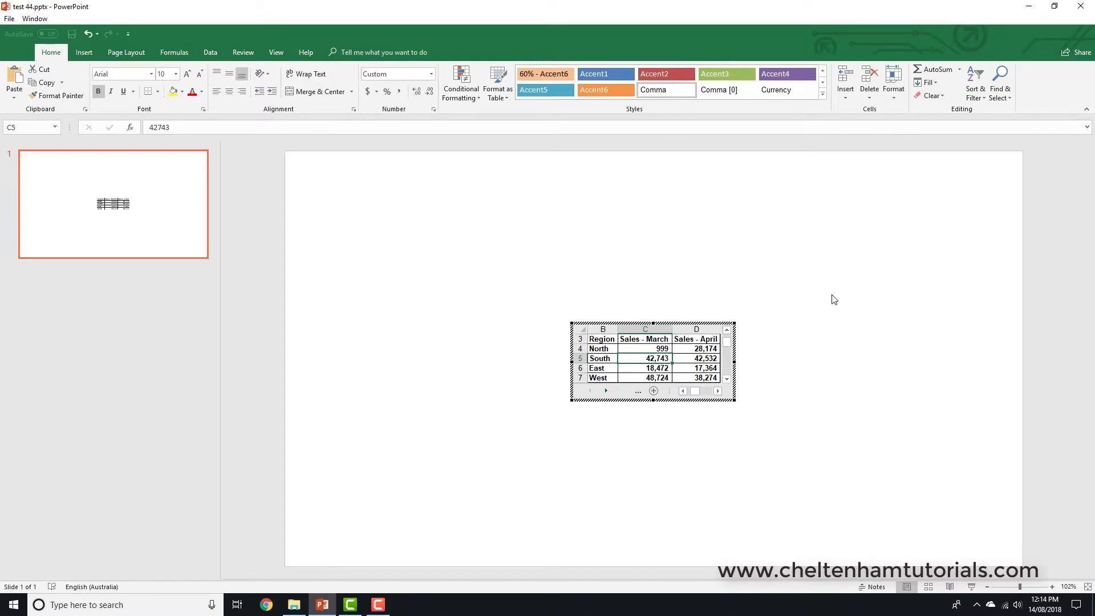
{"action": "left_click", "coordinate": [834, 300]}
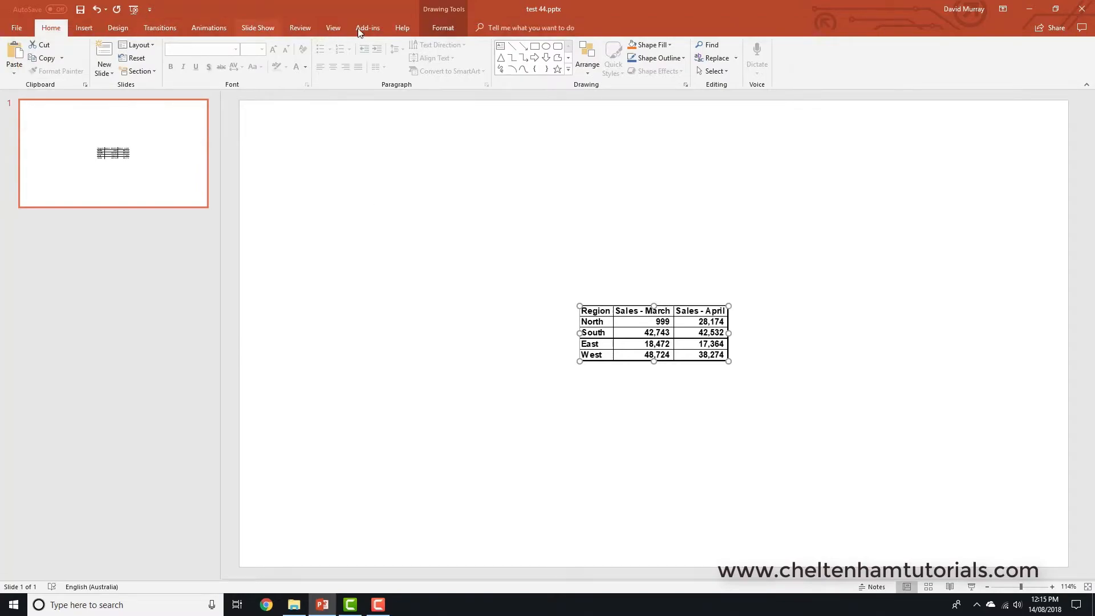
{"action": "left_click", "coordinate": [436, 185]}
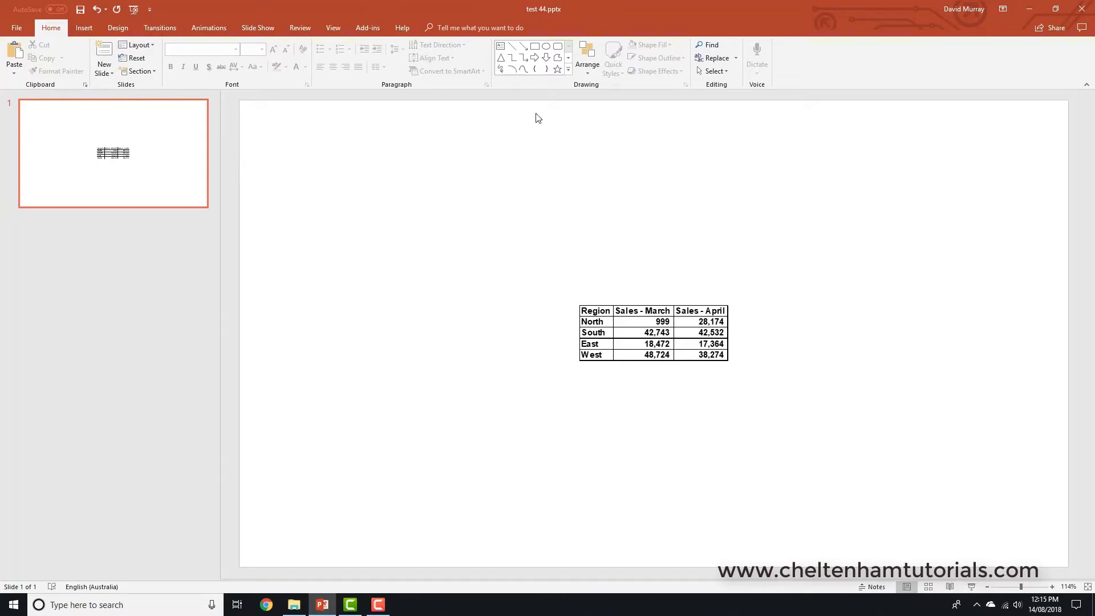
Reopen the embedded sales table for editing and move it to the upper-left area of the slide
{"action": "double_click", "coordinate": [646, 330]}
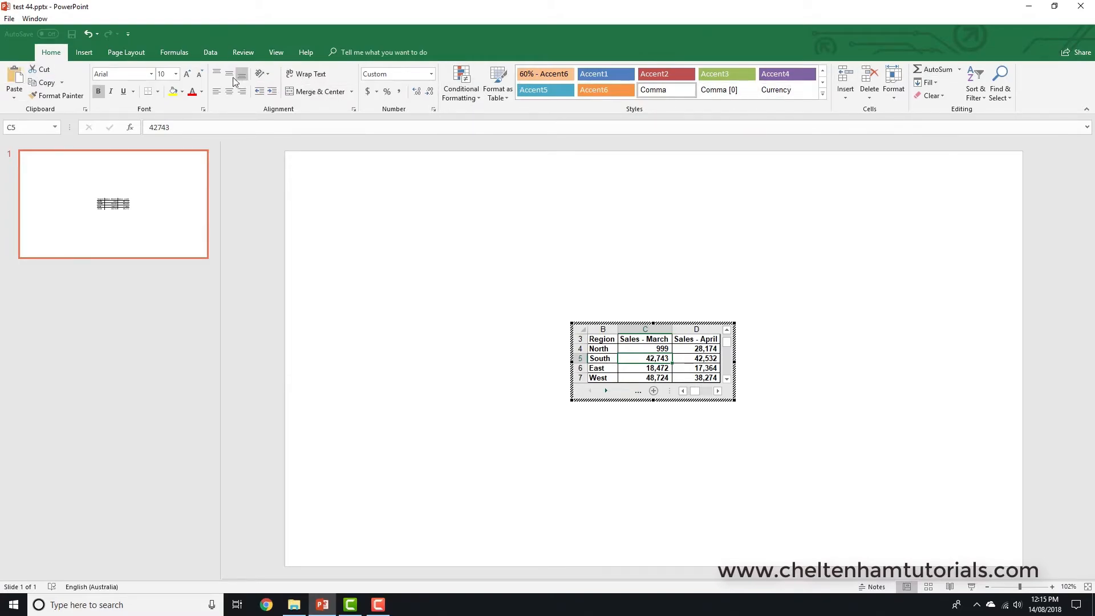
{"action": "left_click", "coordinate": [644, 369]}
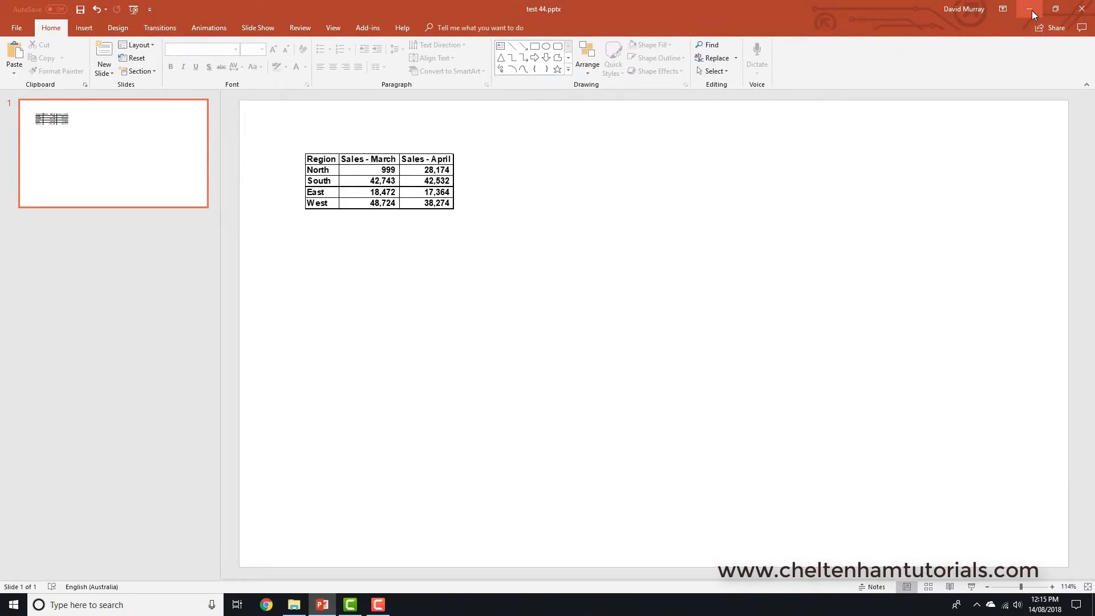
Copy the sales chart from Sales.xlsx in Excel and paste it below the slide's table as an embedded Microsoft Excel Chart Object
{"action": "left_click", "coordinate": [1029, 10]}
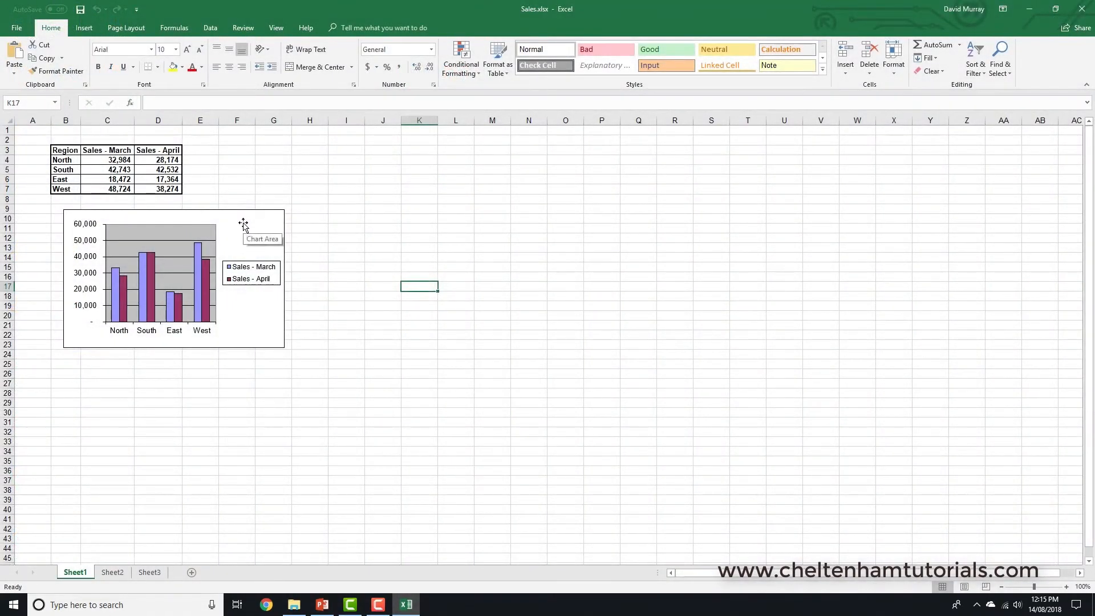
{"action": "left_click", "coordinate": [243, 224]}
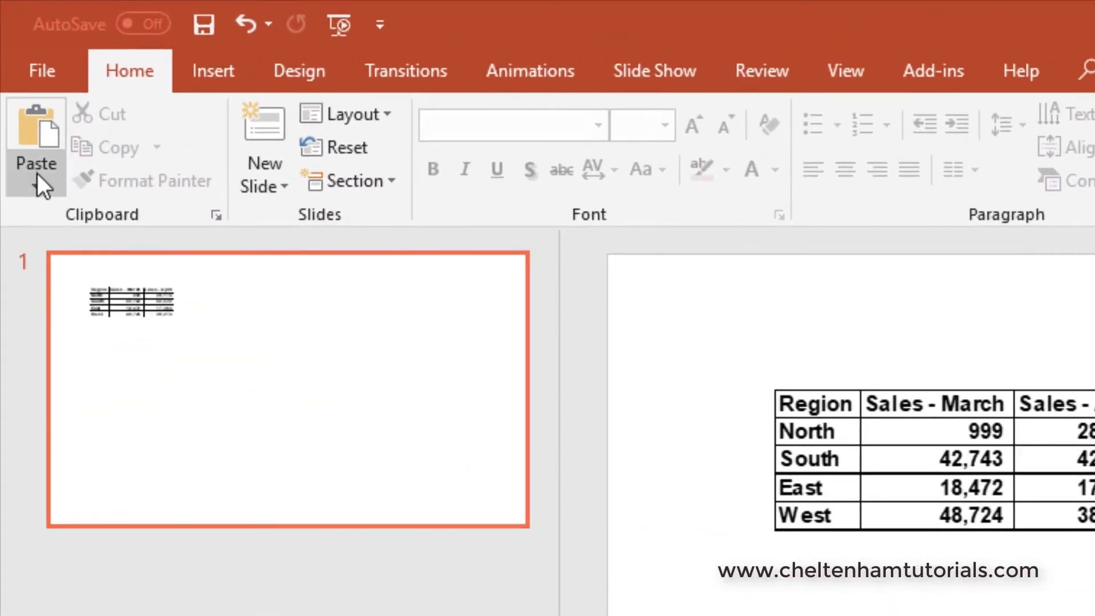
{"action": "left_click", "coordinate": [34, 187]}
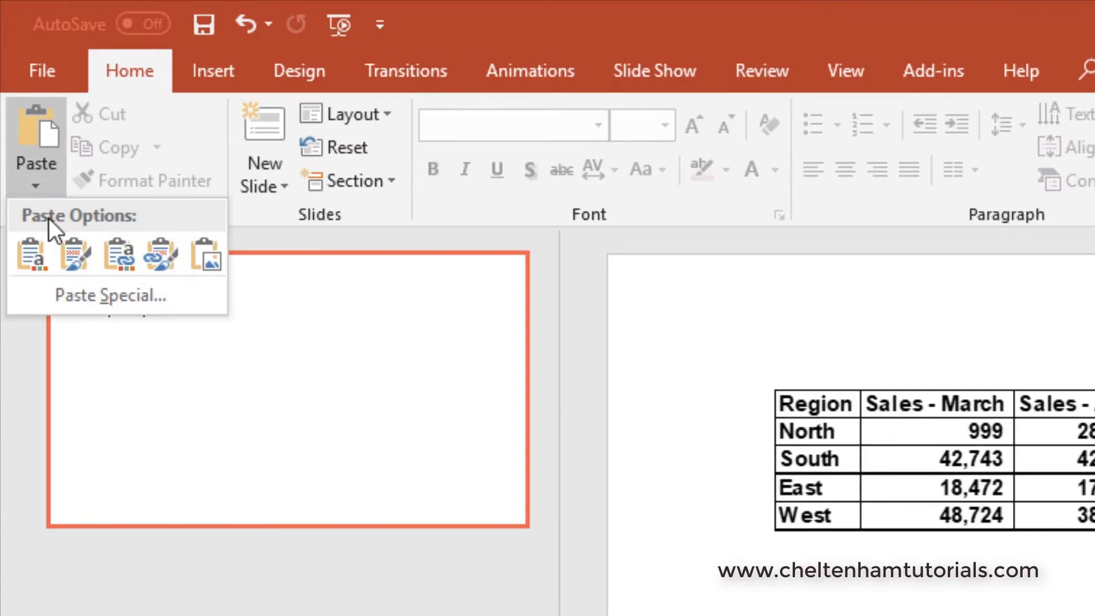
{"action": "left_click", "coordinate": [95, 301]}
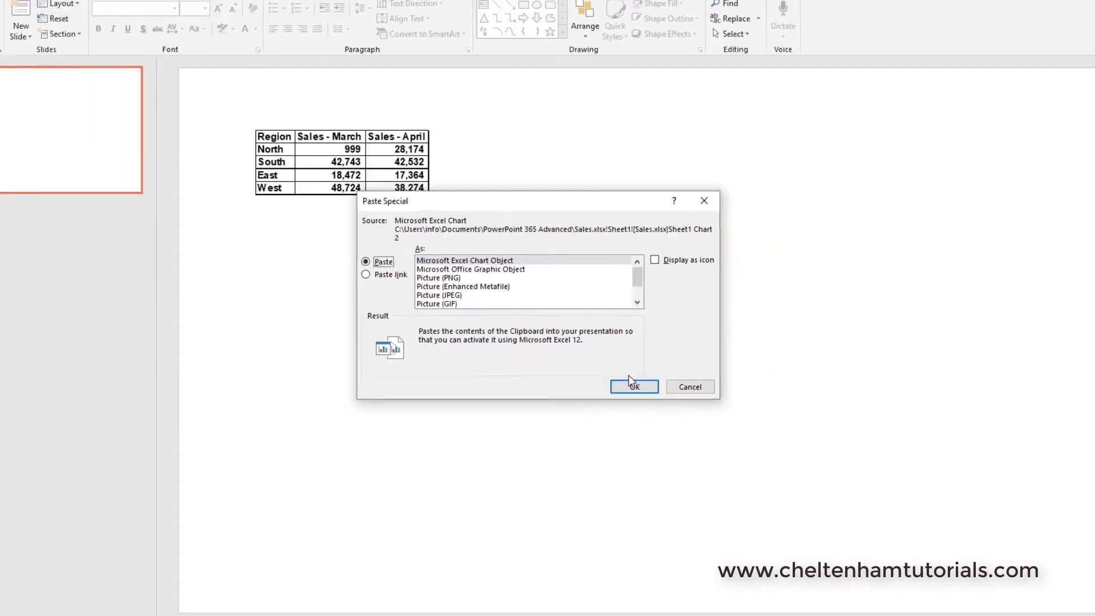
{"action": "left_click", "coordinate": [672, 496]}
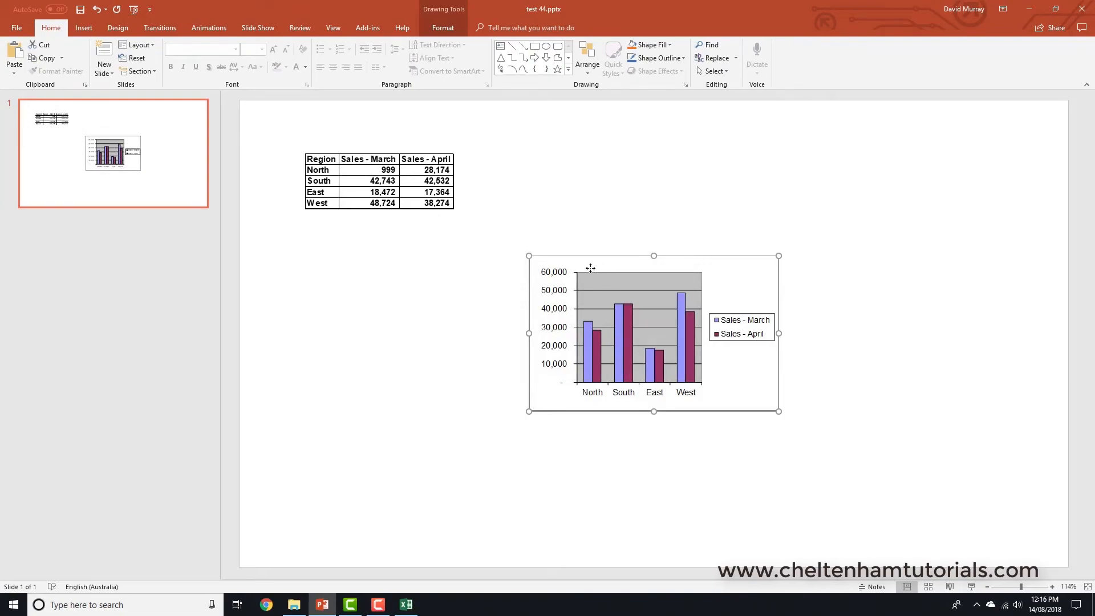
{"action": "left_click_drag", "start_coordinate": [590, 268], "coordinate": [401, 268]}
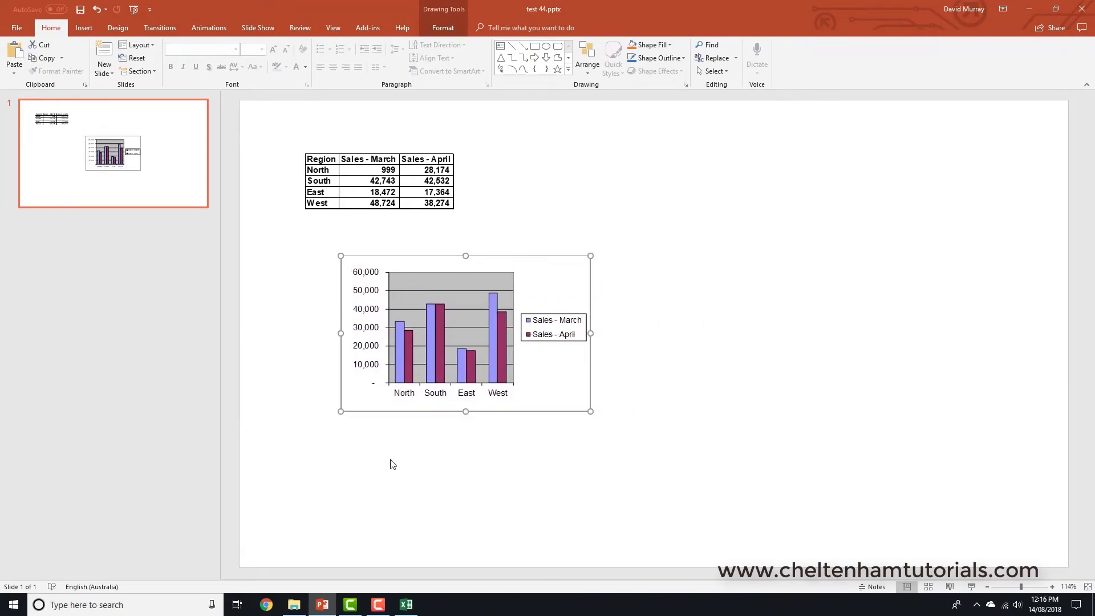
Switch to Excel, close Sales.xlsx with its changes saved, and deselect the chart on the slide
{"action": "left_click", "coordinate": [408, 606]}
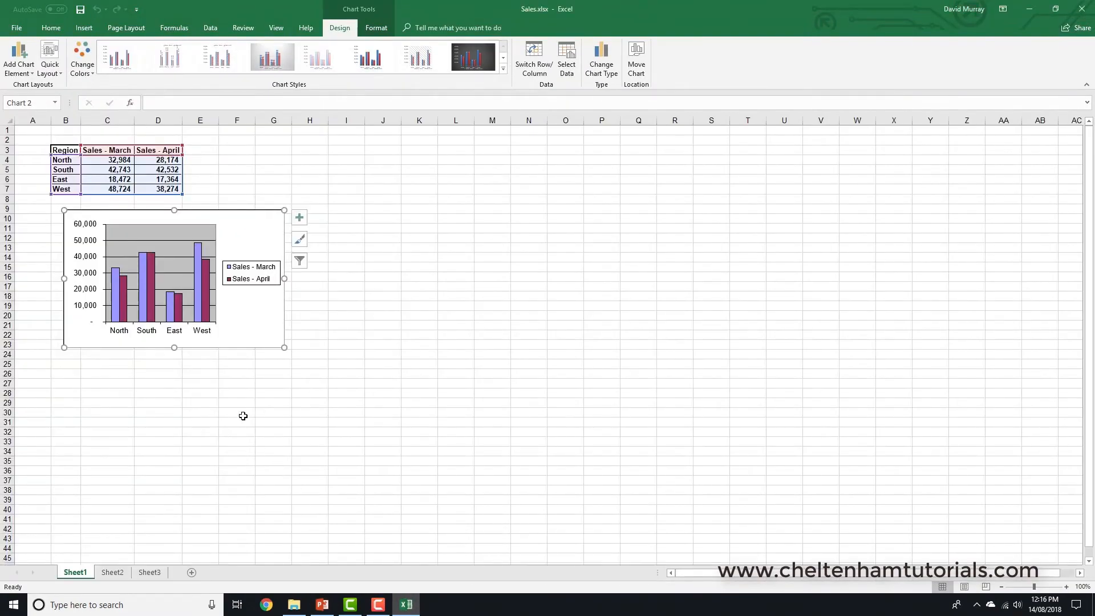
{"action": "left_click", "coordinate": [1081, 9]}
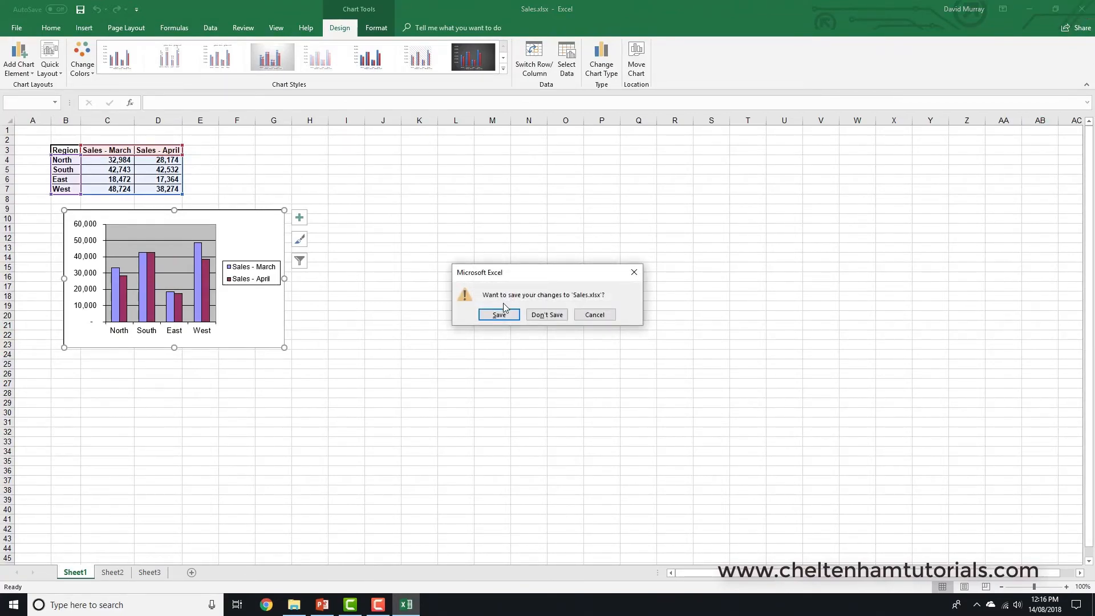
{"action": "left_click", "coordinate": [499, 317]}
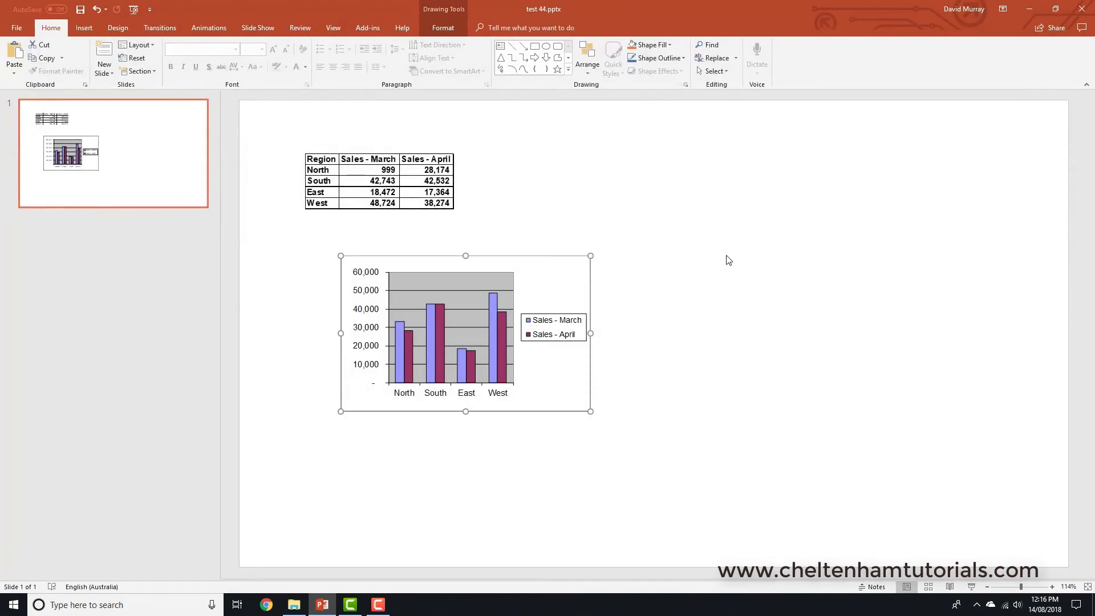
{"action": "left_click", "coordinate": [731, 260]}
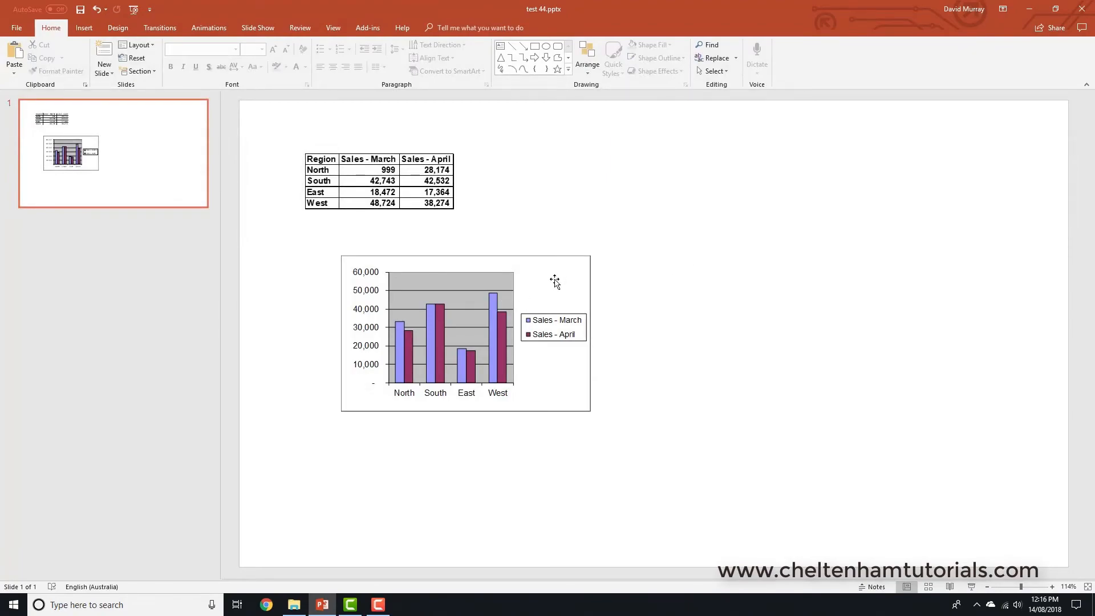